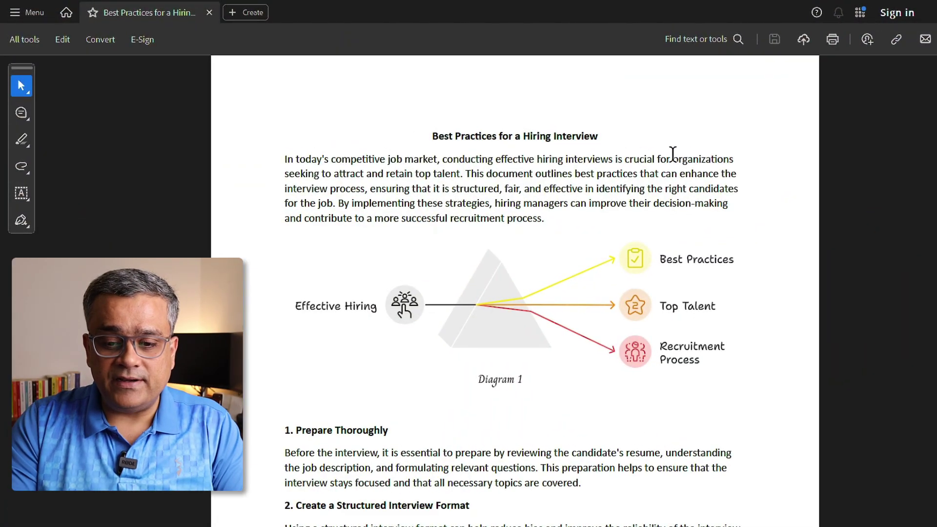
# Scroll through the Best Practices for a Hiring Interview PDF in Acrobat.
pyautogui.scroll(-5, 685, 151)
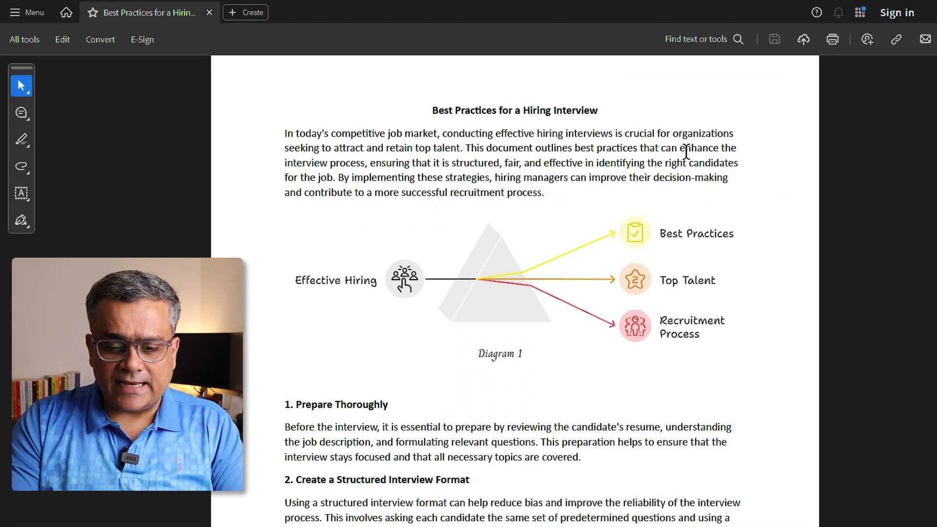
pyautogui.scroll(5, 685, 155)
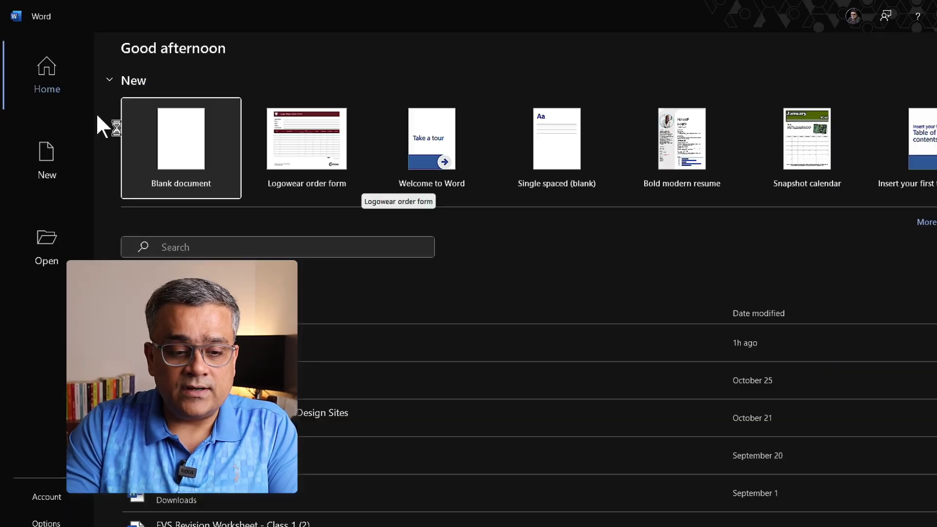
# Open 'Best Practices for a Hiring Interview New' from Downloads in Word, accepting conversion to an editable document.
pyautogui.click(187, 139)
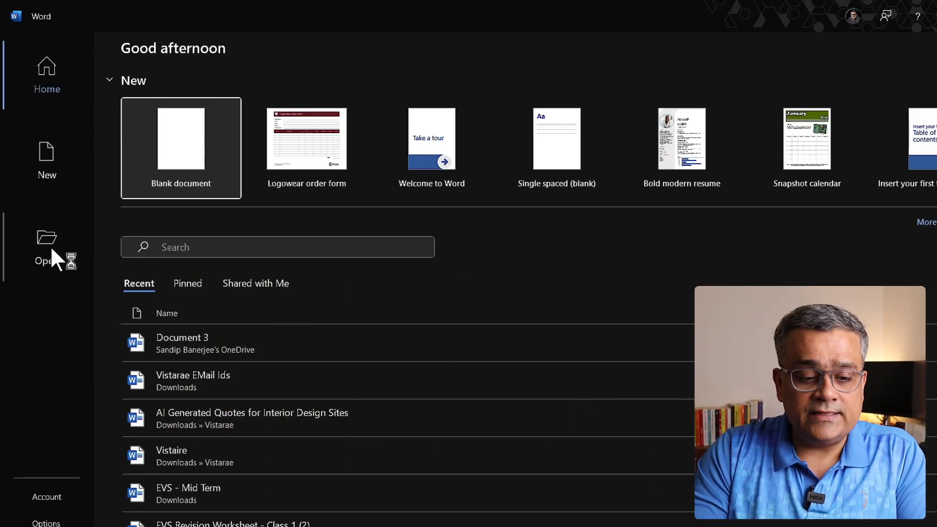
pyautogui.click(51, 249)
pyautogui.click(139, 259)
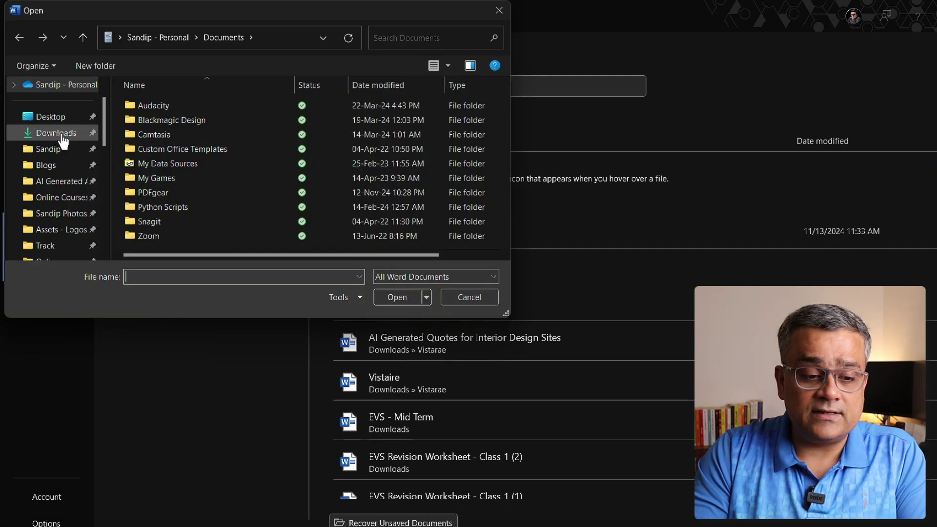
pyautogui.click(61, 137)
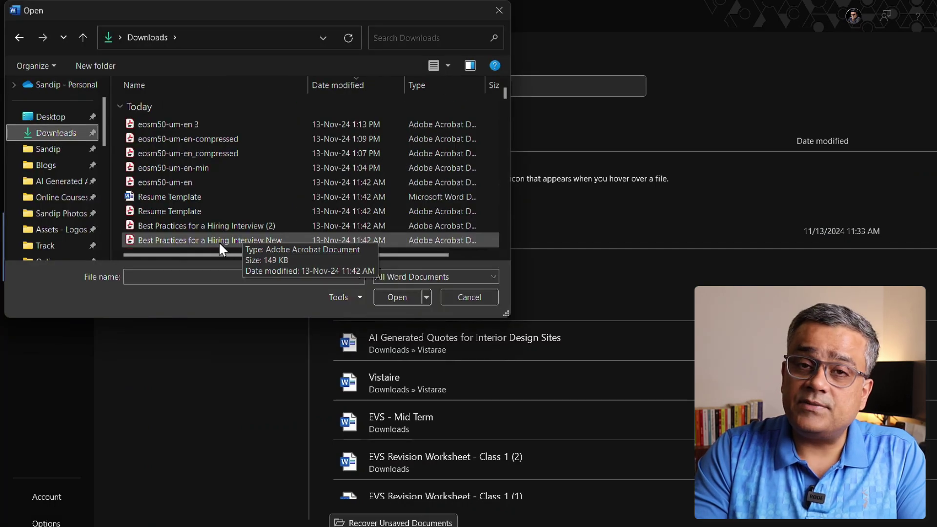
pyautogui.click(194, 240)
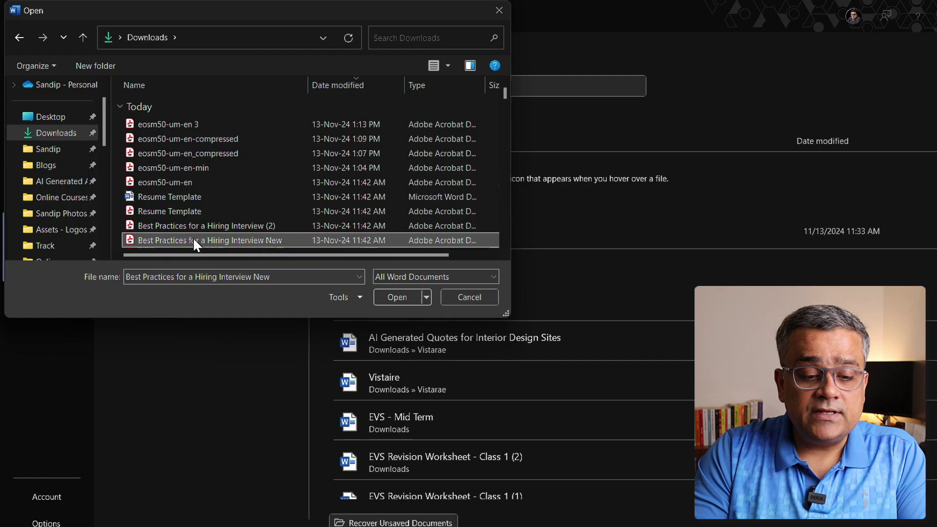
pyautogui.click(397, 296)
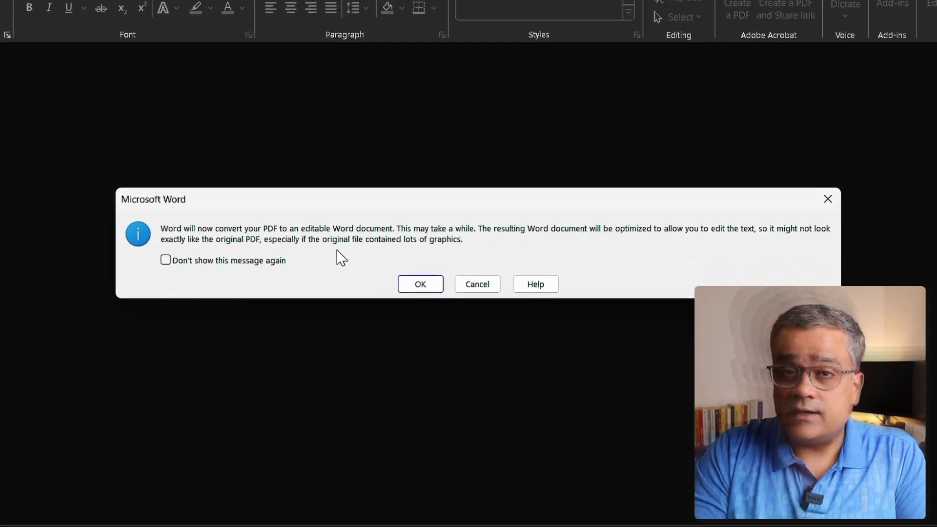
pyautogui.click(403, 270)
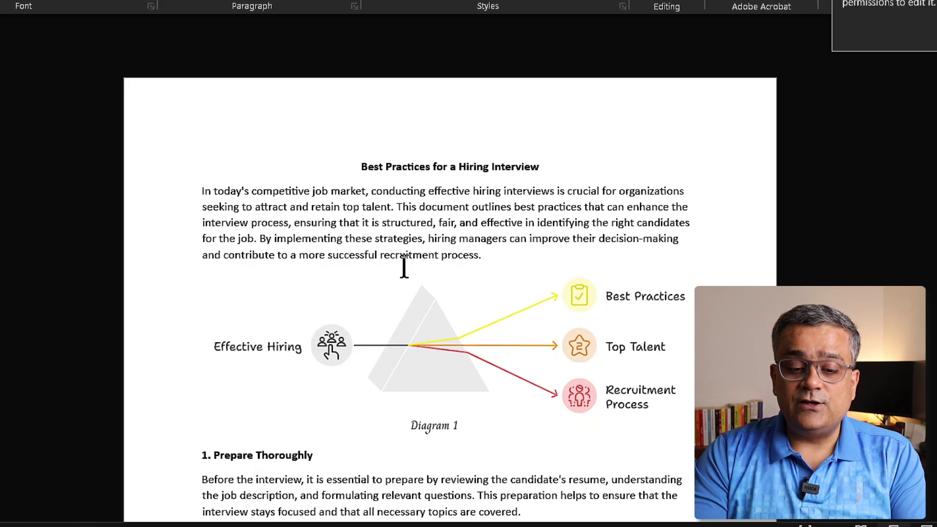
# Replace 'Best' with 'Worst' in the document title.
pyautogui.doubleClick(372, 167)
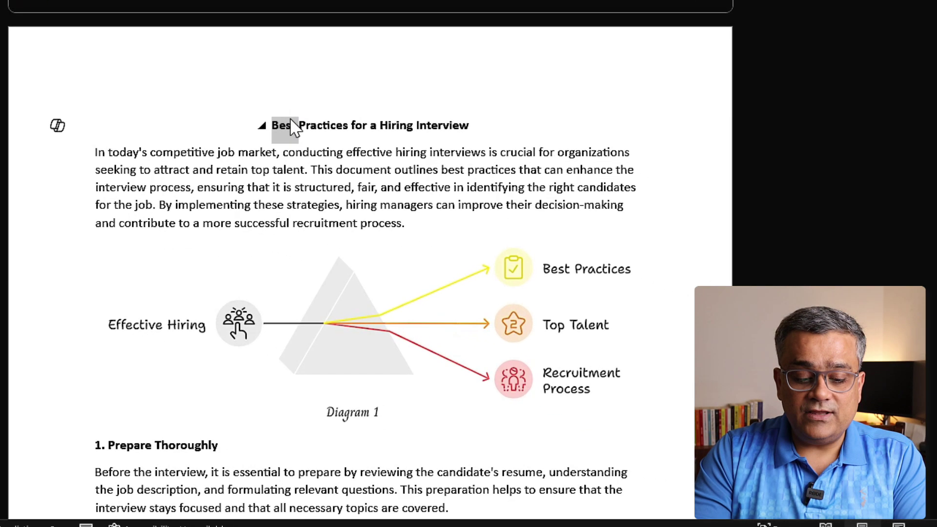
pyautogui.write('Worst')
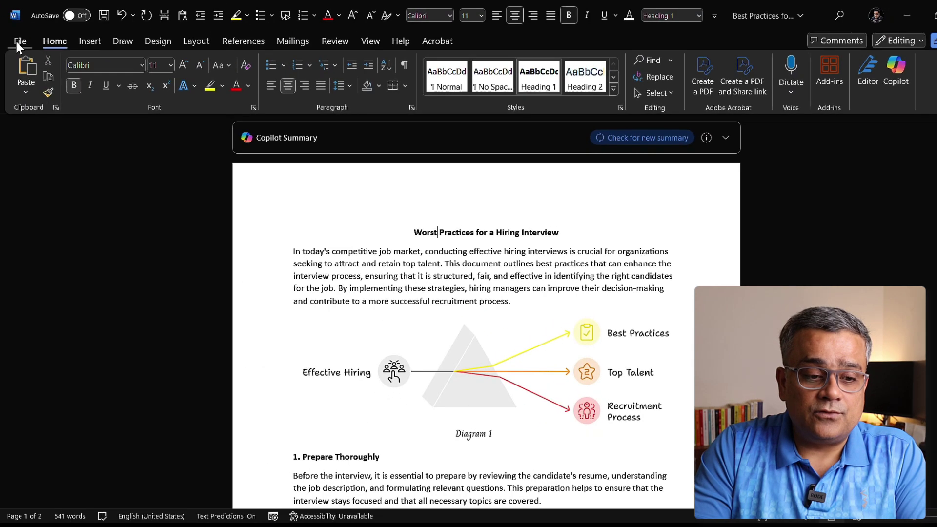
pyautogui.click(16, 42)
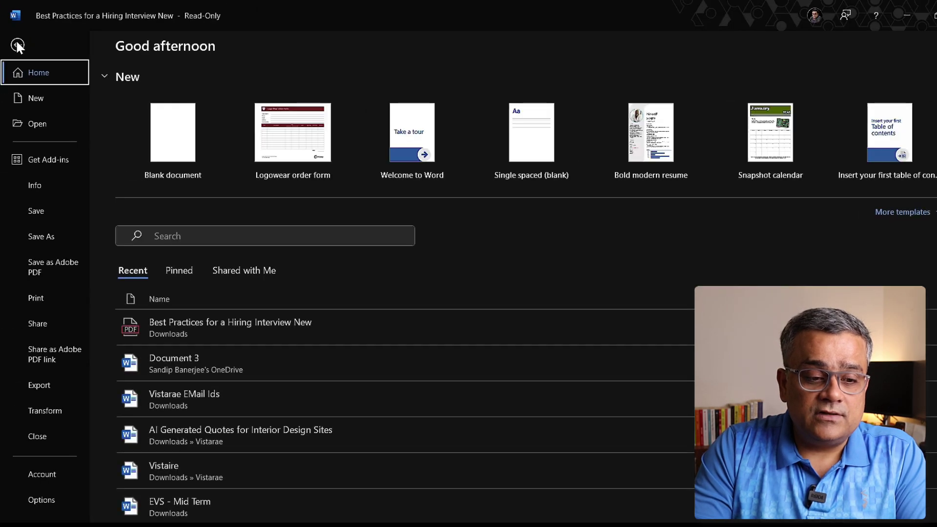
pyautogui.click(37, 124)
pyautogui.click(181, 254)
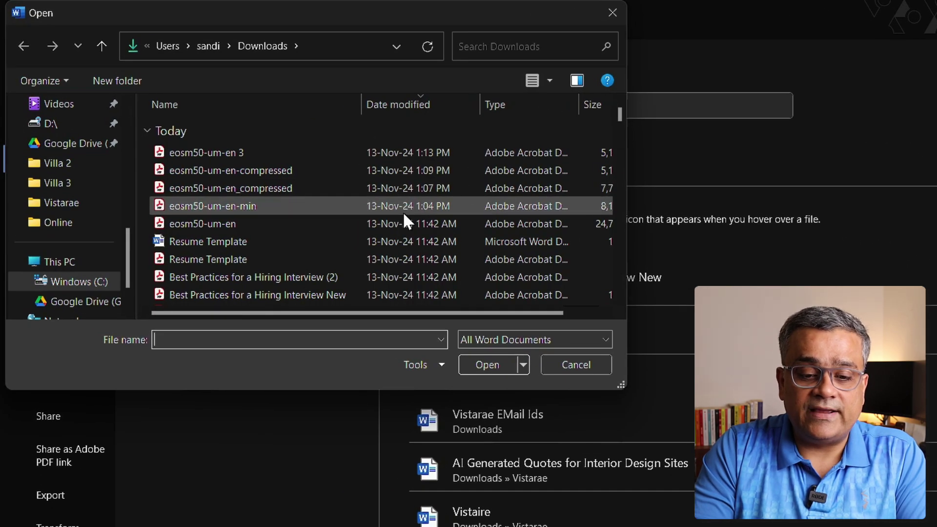
pyautogui.click(572, 223)
pyautogui.moveTo(361, 100); pyautogui.dragTo(328, 100)
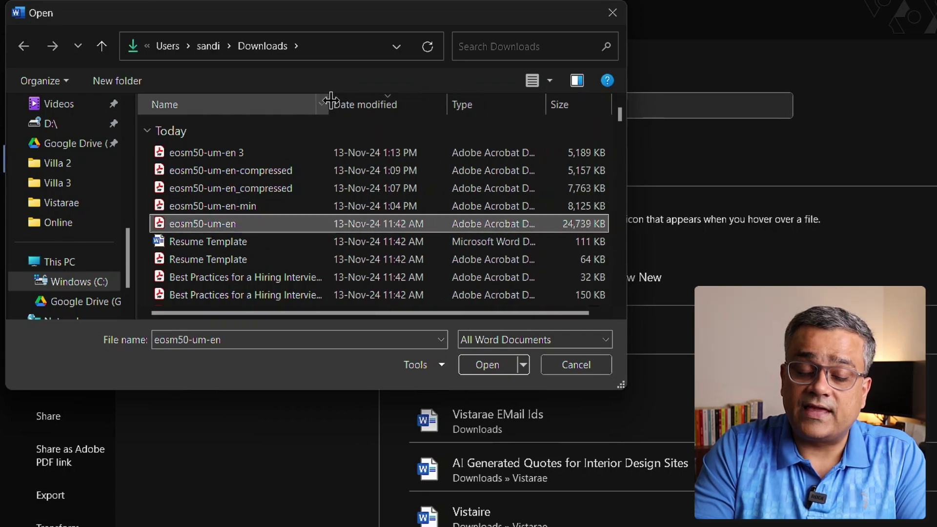
pyautogui.click(485, 365)
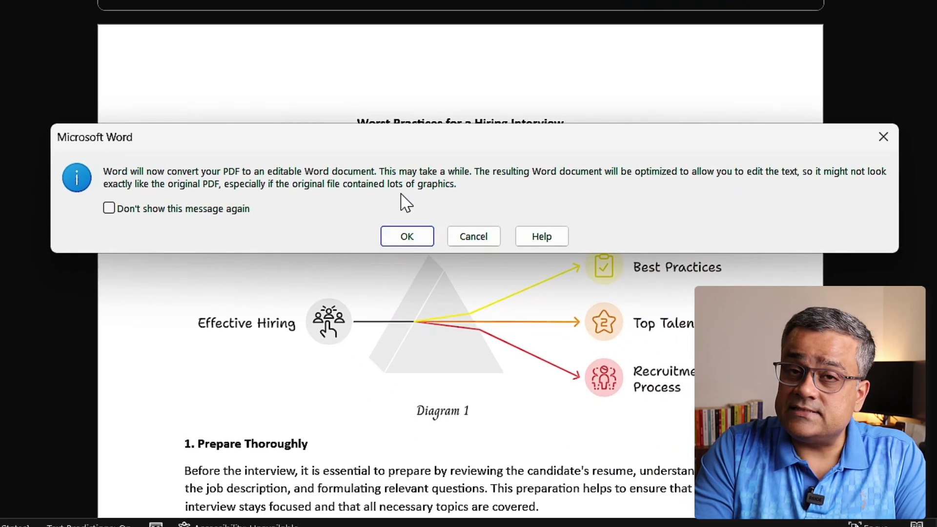
pyautogui.click(406, 236)
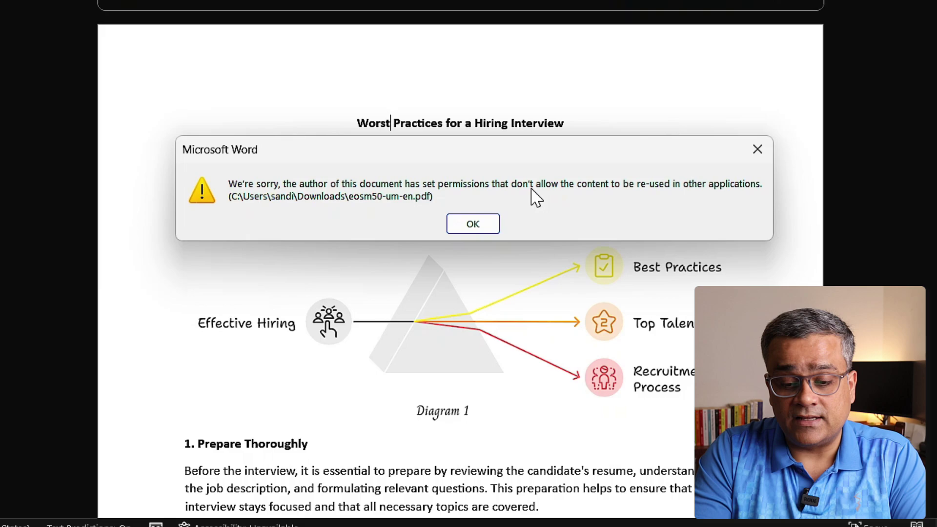
pyautogui.click(482, 224)
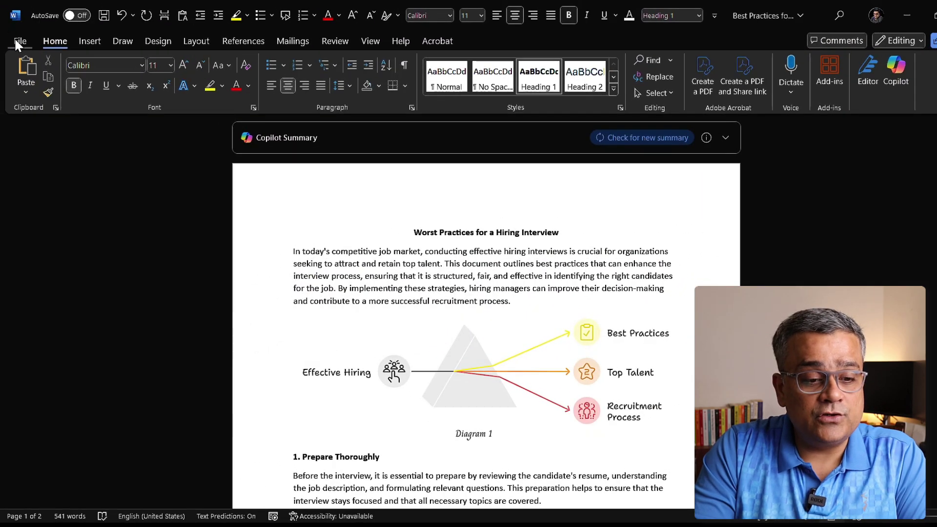
# Try converting the PMI Standards PDF in Word, then close Word without saving the retitled document.
pyautogui.click(18, 42)
pyautogui.click(40, 124)
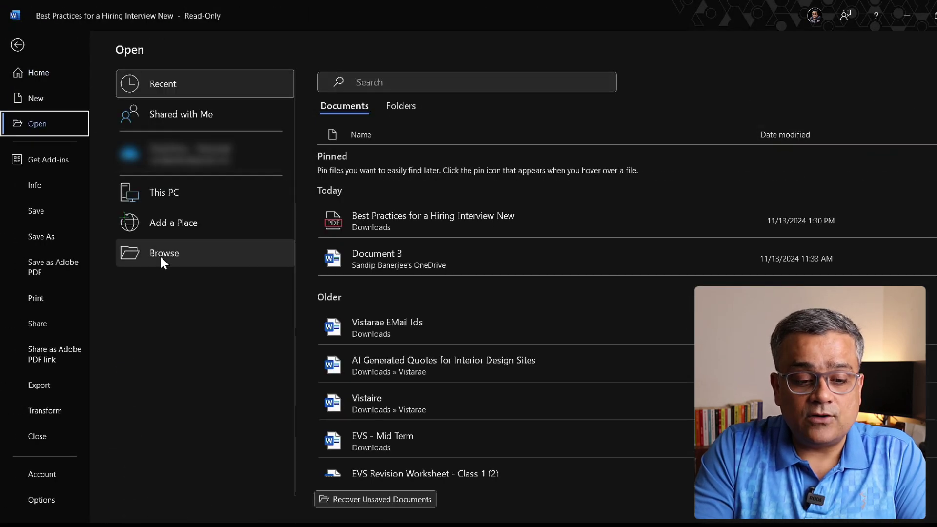
pyautogui.click(160, 253)
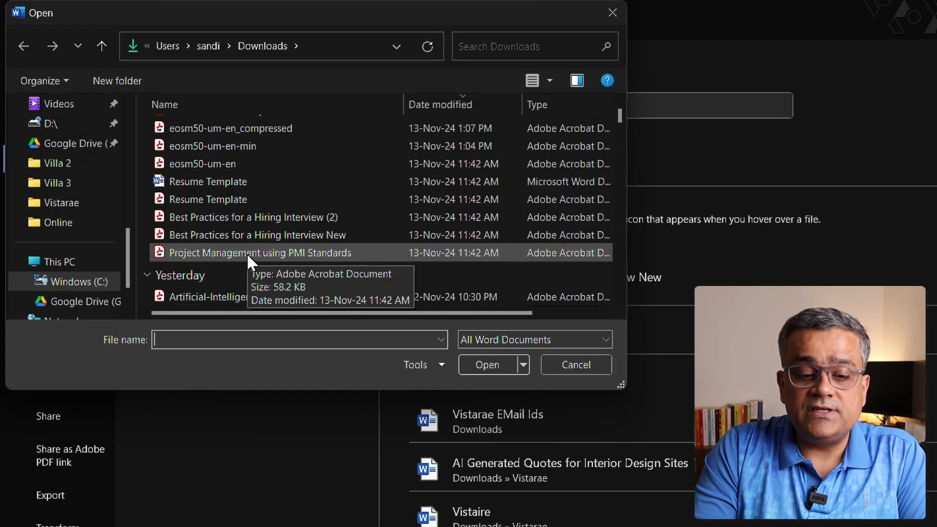
pyautogui.click(247, 253)
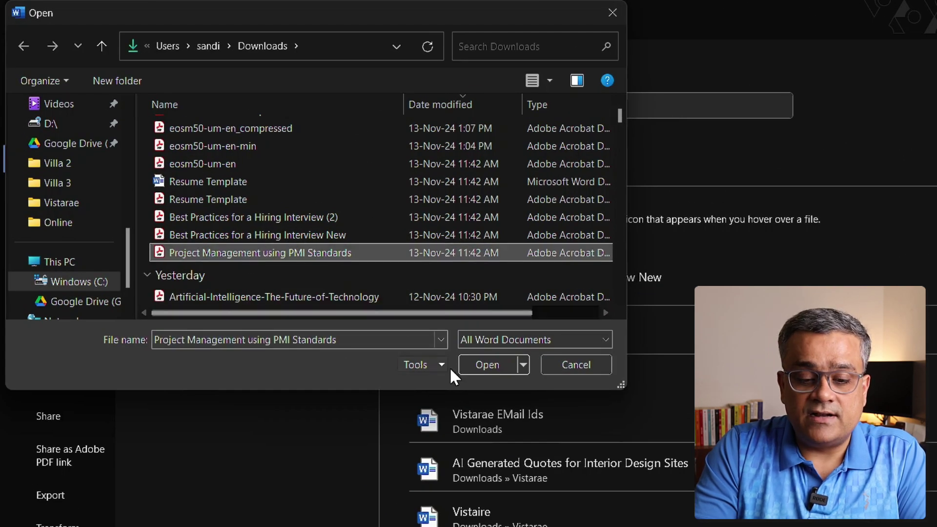
pyautogui.click(481, 365)
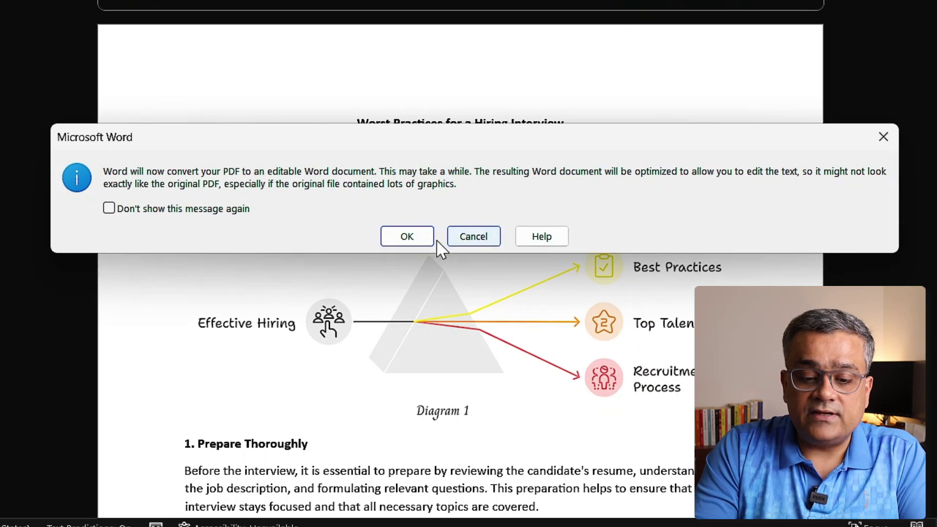
pyautogui.click(406, 237)
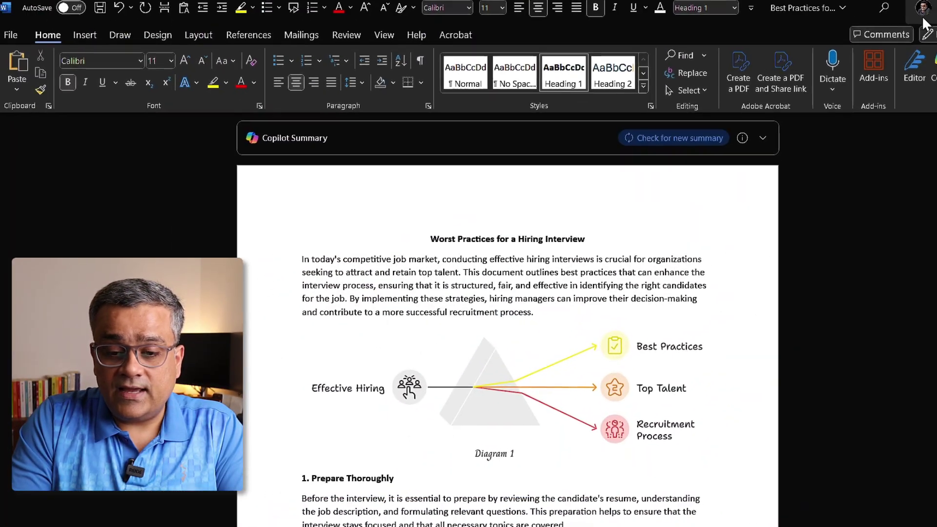
pyautogui.hotkey('ctrl', 'w')
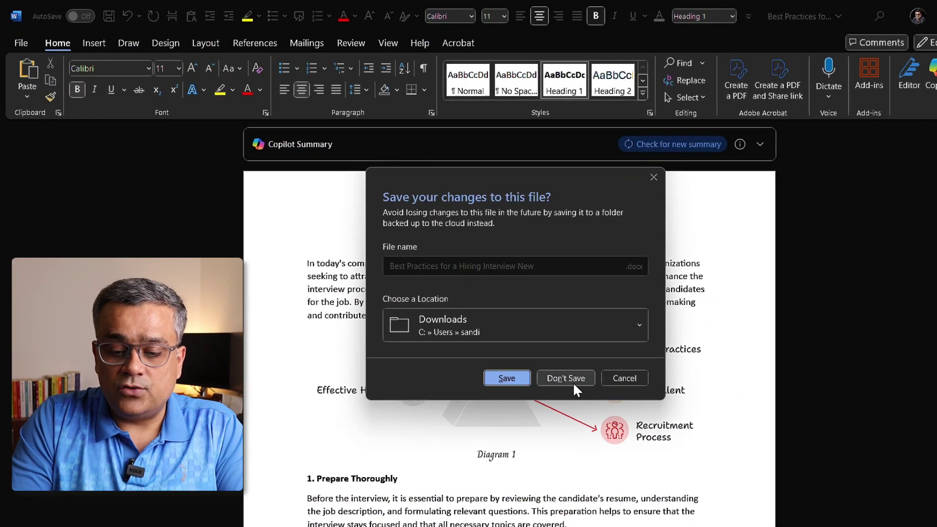
pyautogui.click(566, 378)
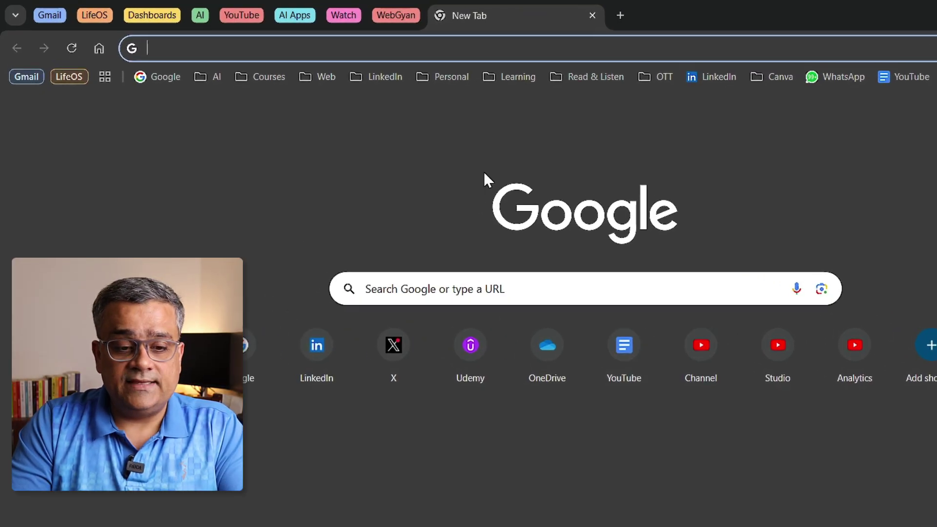
pyautogui.write('https://pdfgear.com/')
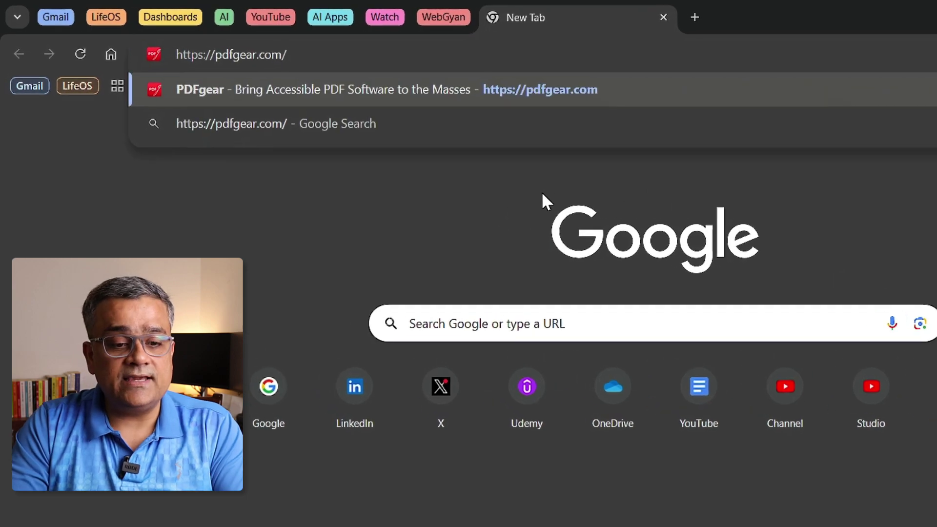
pyautogui.press('Return')
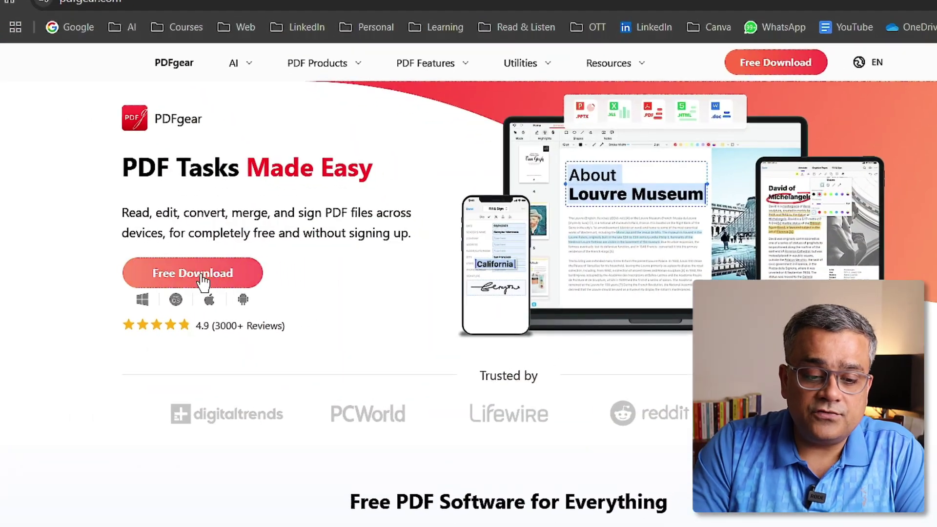
pyautogui.click(203, 279)
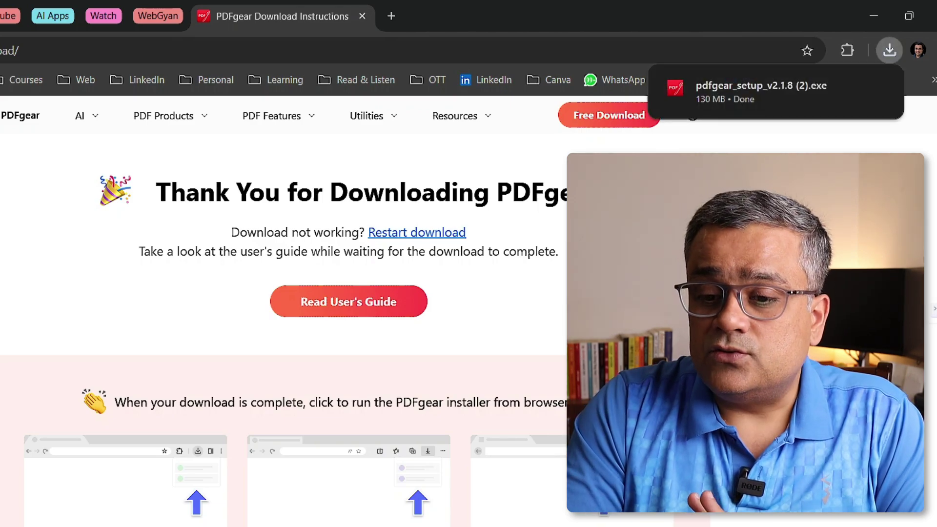
# Install PDFgear 2.1.8 in English with the default location, shortcut folder and tasks.
pyautogui.click(739, 87)
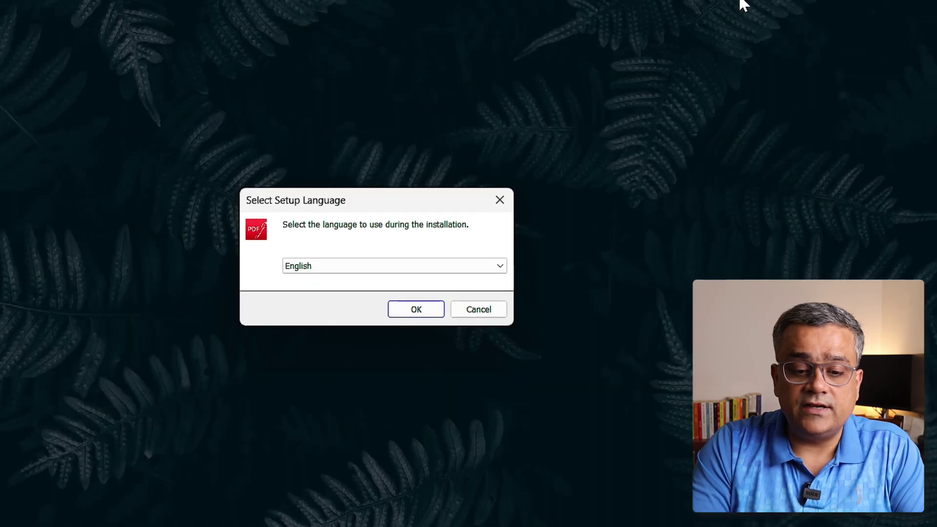
pyautogui.click(414, 312)
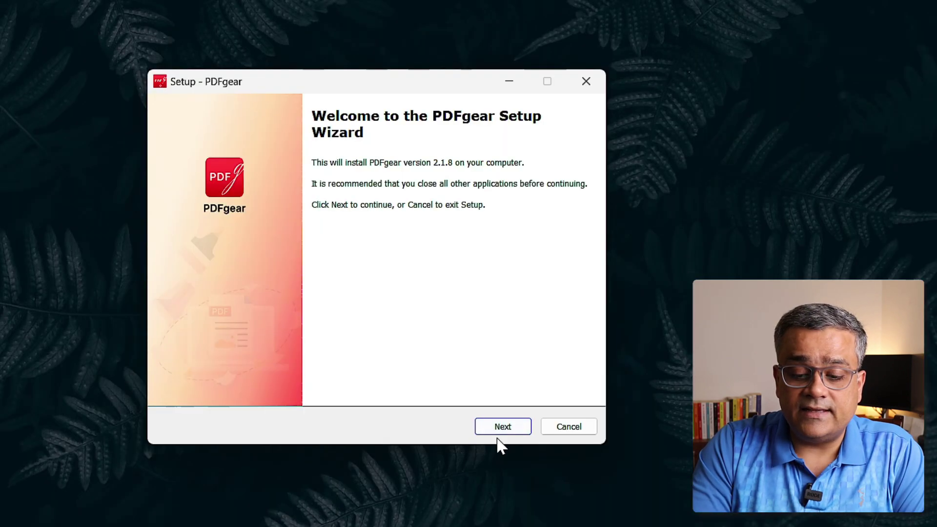
pyautogui.click(502, 430)
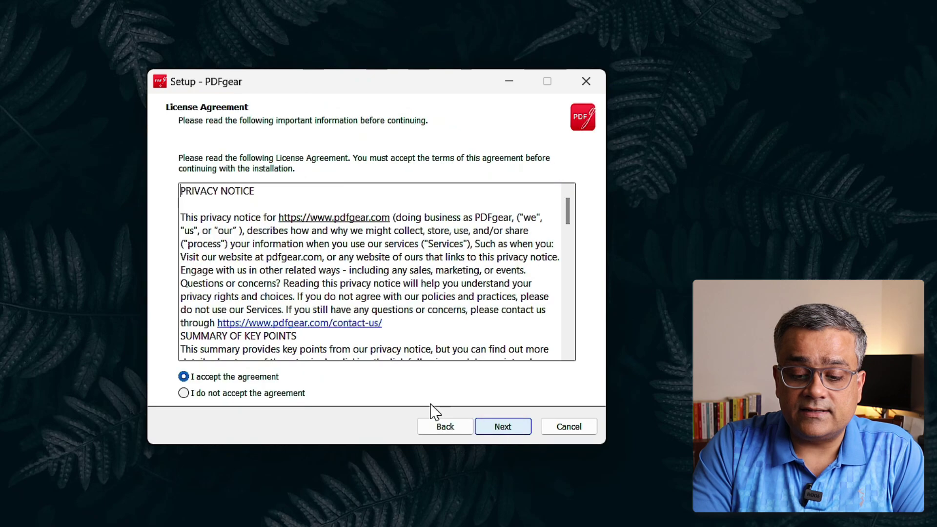
pyautogui.click(502, 430)
pyautogui.click(507, 430)
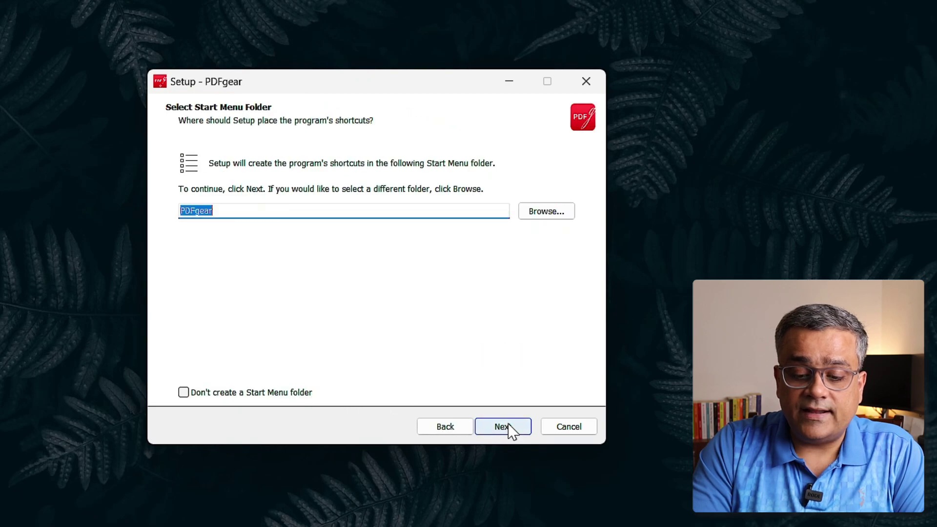
pyautogui.click(508, 431)
pyautogui.click(508, 430)
pyautogui.click(509, 430)
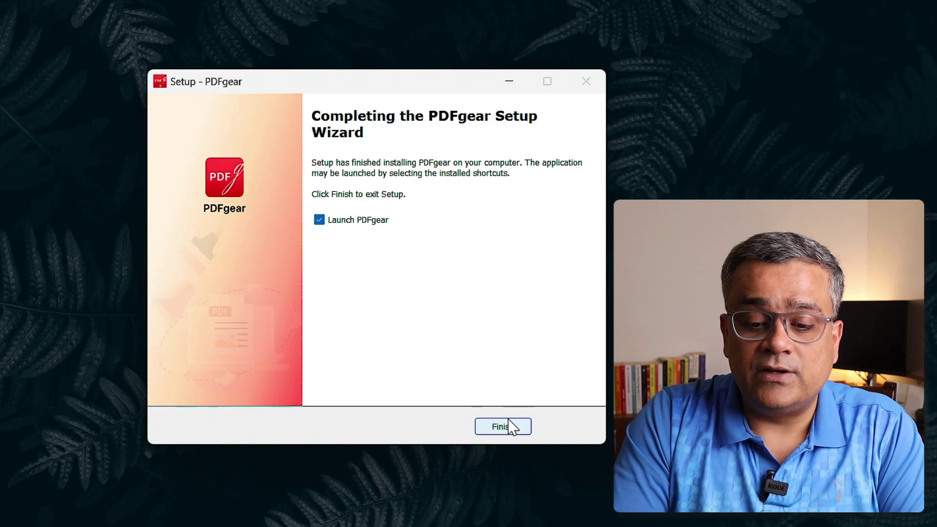
pyautogui.click(499, 429)
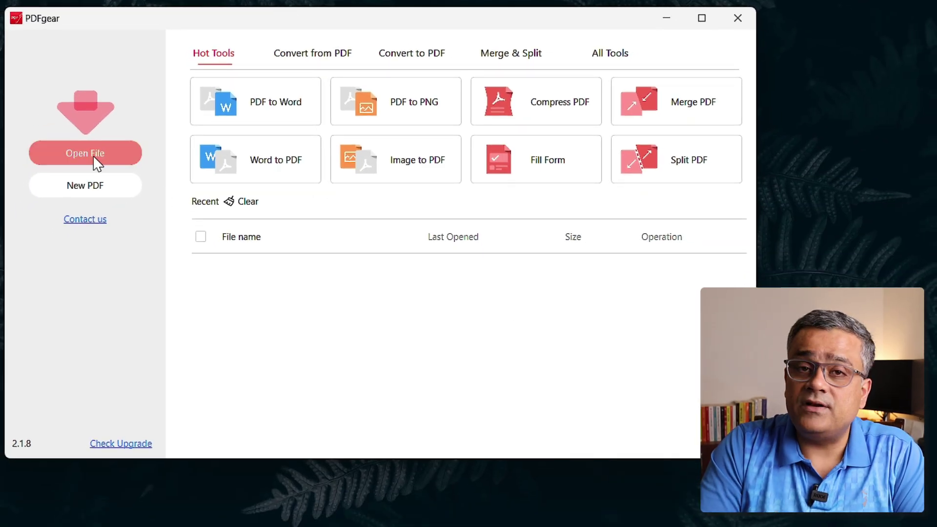
# Open 'Project Management using PMI Standards' from Downloads in PDFgear.
pyautogui.click(94, 158)
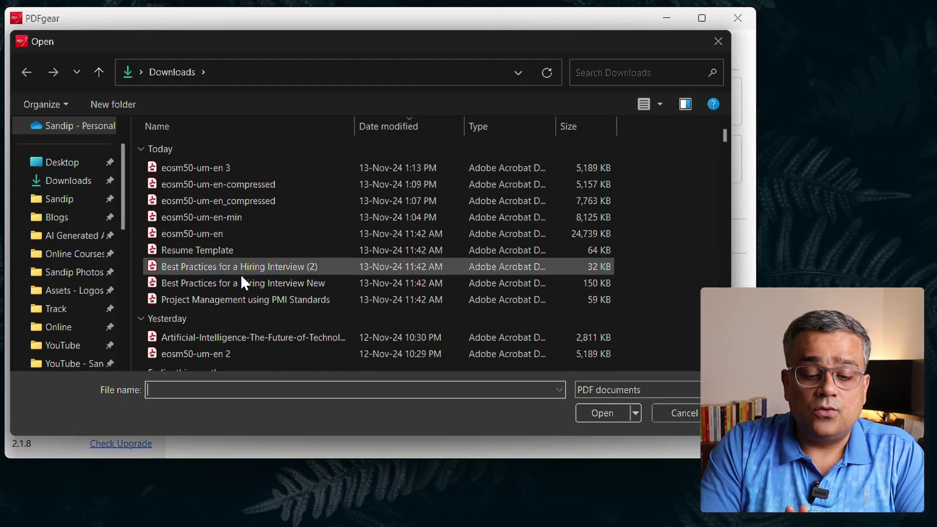
pyautogui.click(206, 301)
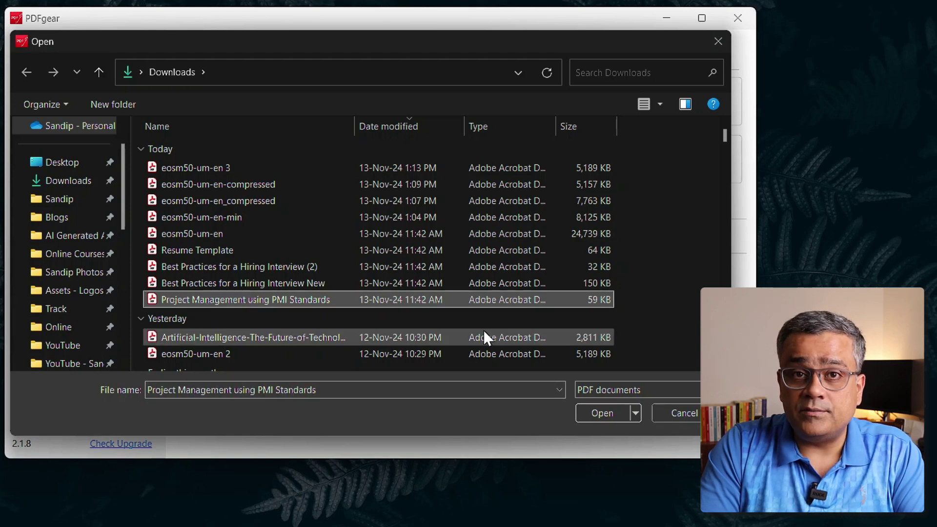
pyautogui.click(602, 414)
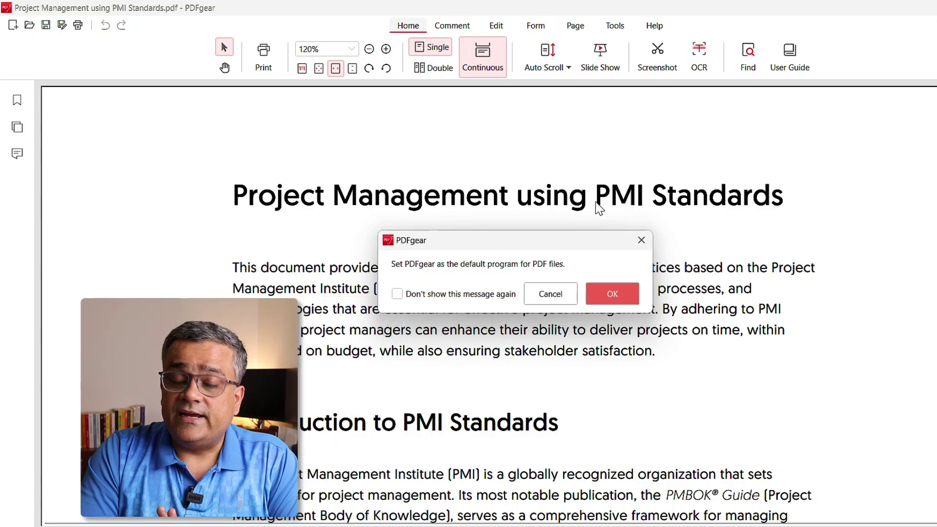
# Dismiss the default-program prompt and switch PDFgear to Edit Text mode.
pyautogui.click(641, 240)
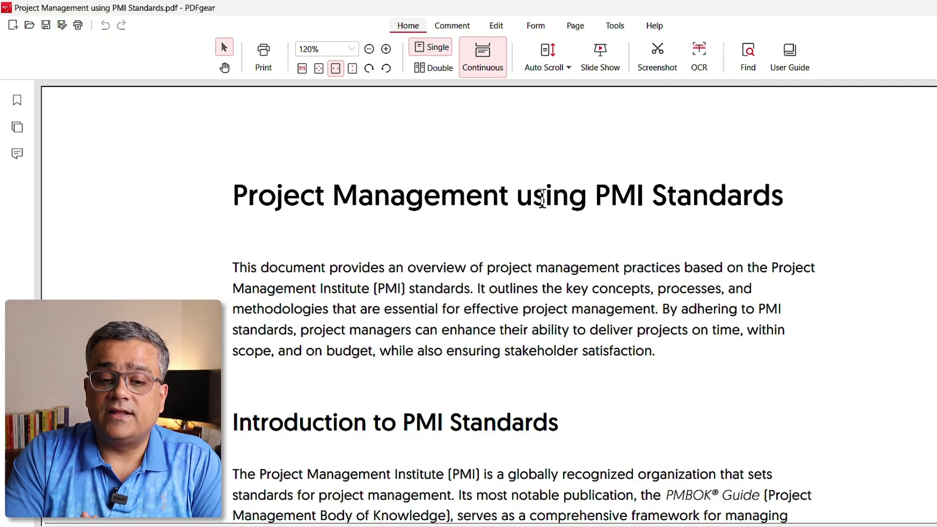
pyautogui.click(495, 25)
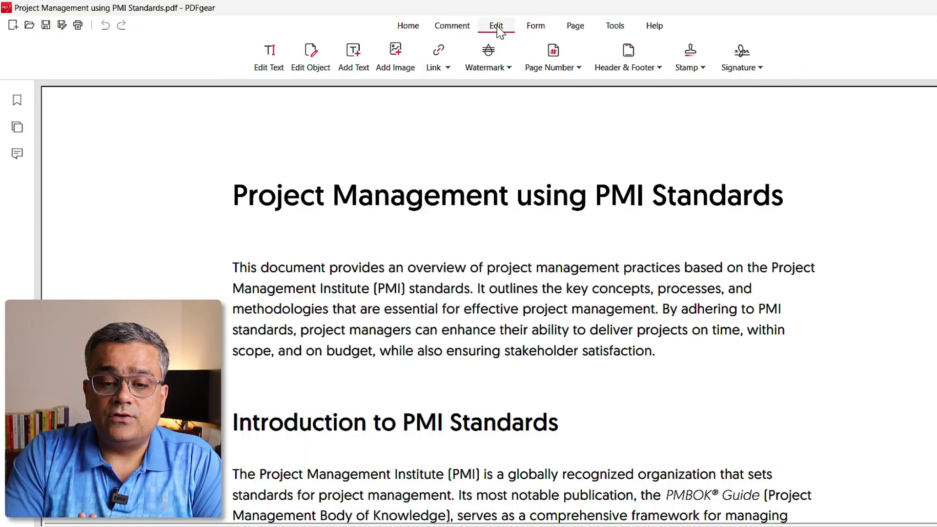
pyautogui.click(270, 54)
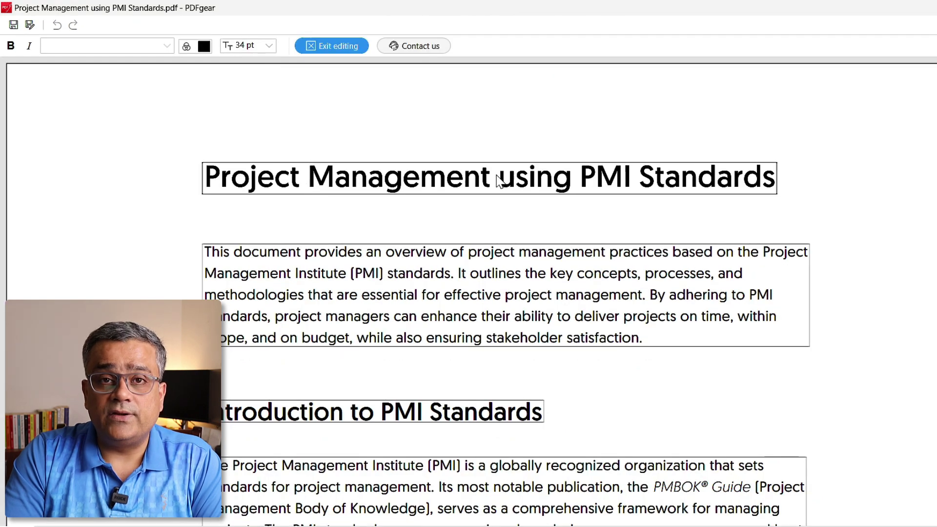
# Change the title to 'Project Management (PMI) using Standards' and exit editing.
pyautogui.click(496, 177)
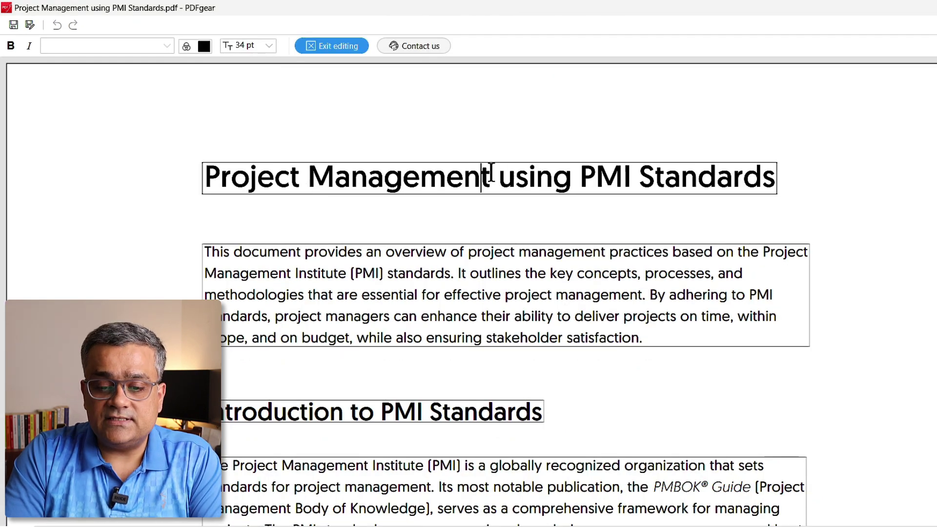
pyautogui.write('(PMI)')
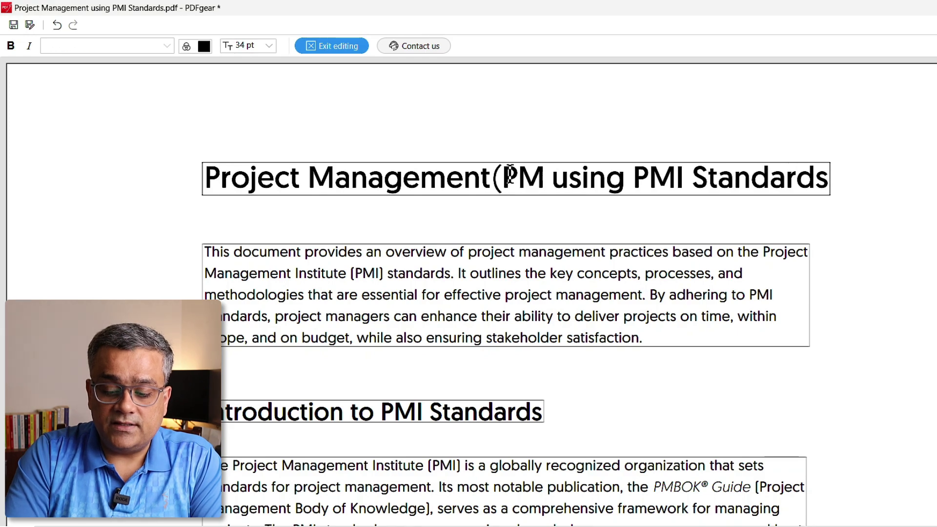
pyautogui.click(700, 179)
pyautogui.press('BackSpace')
pyautogui.press('BackSpace')
pyautogui.press('BackSpace')
pyautogui.press('BackSpace')
pyautogui.press('BackSpace')
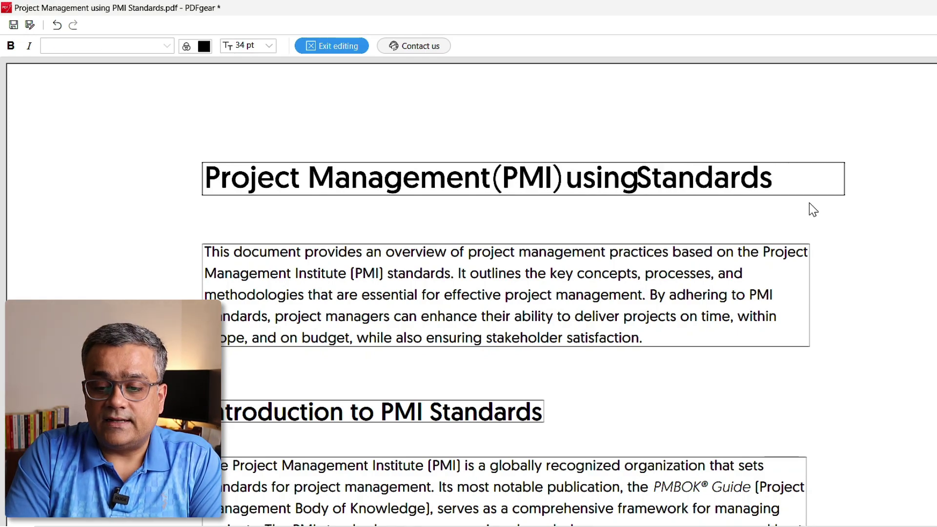
pyautogui.click(640, 177)
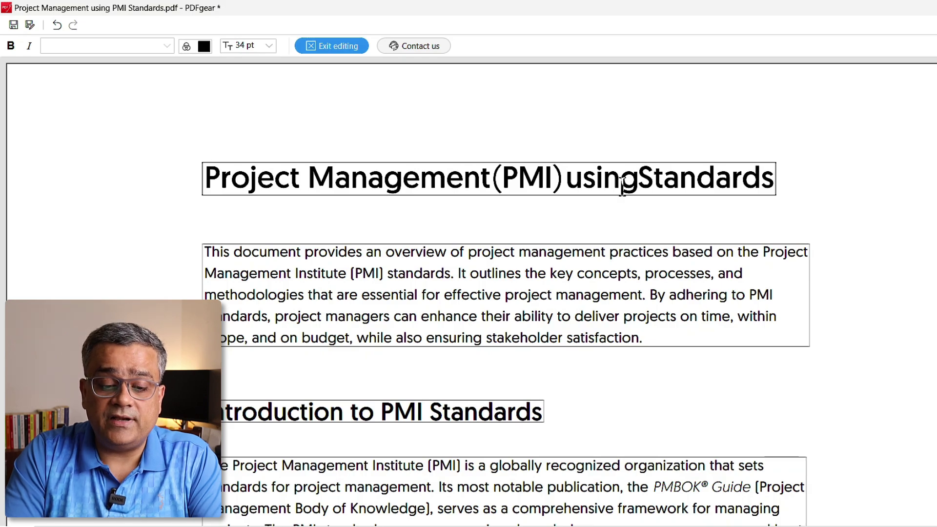
pyautogui.scroll(-10, 622, 205)
pyautogui.scroll(-1, 623, 209)
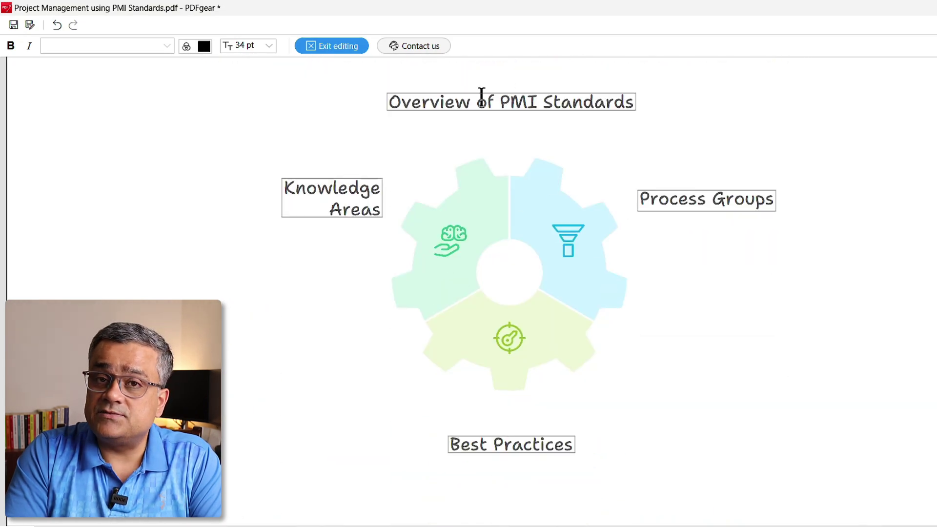
pyautogui.scroll(-6, 603, 159)
pyautogui.scroll(9, 603, 157)
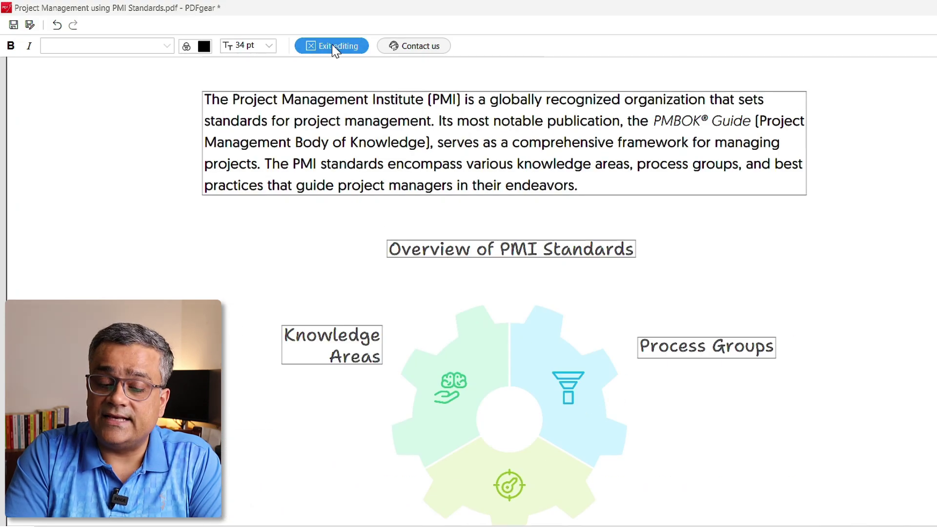
pyautogui.click(335, 48)
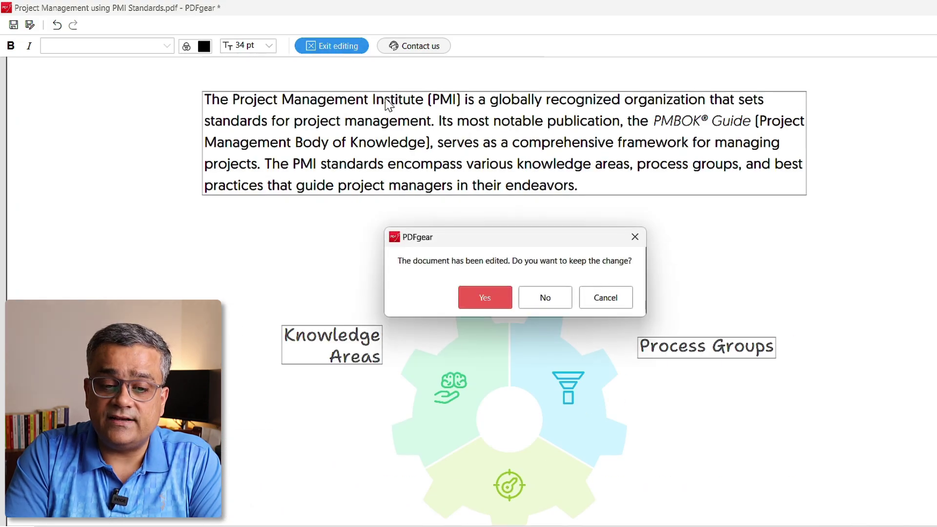
# Keep the title edits and save the PMI Standards document.
pyautogui.click(486, 298)
pyautogui.scroll(7, 514, 242)
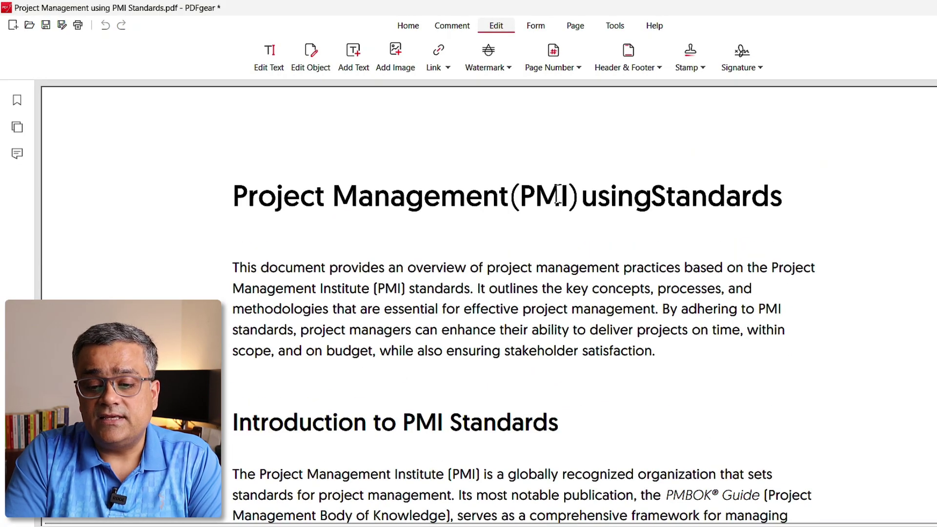
pyautogui.scroll(-10, 649, 210)
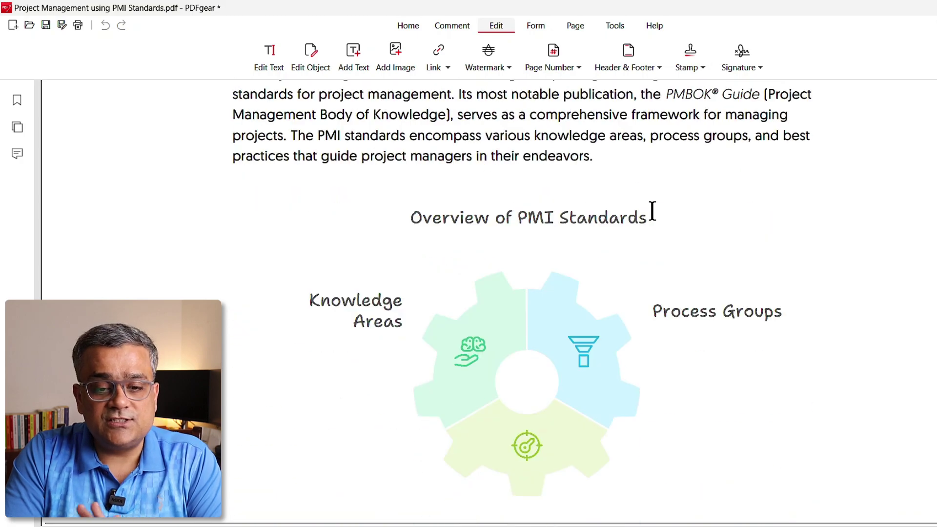
pyautogui.scroll(-5, 652, 210)
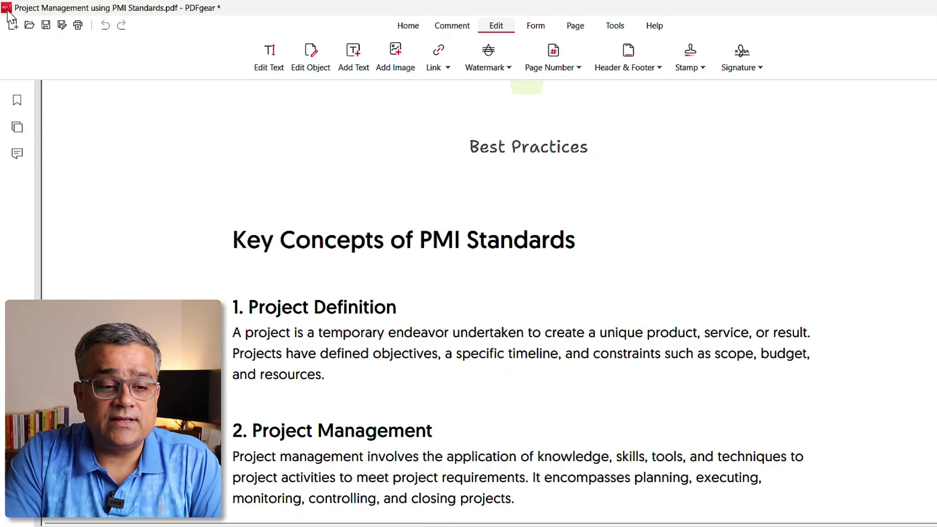
pyautogui.click(29, 26)
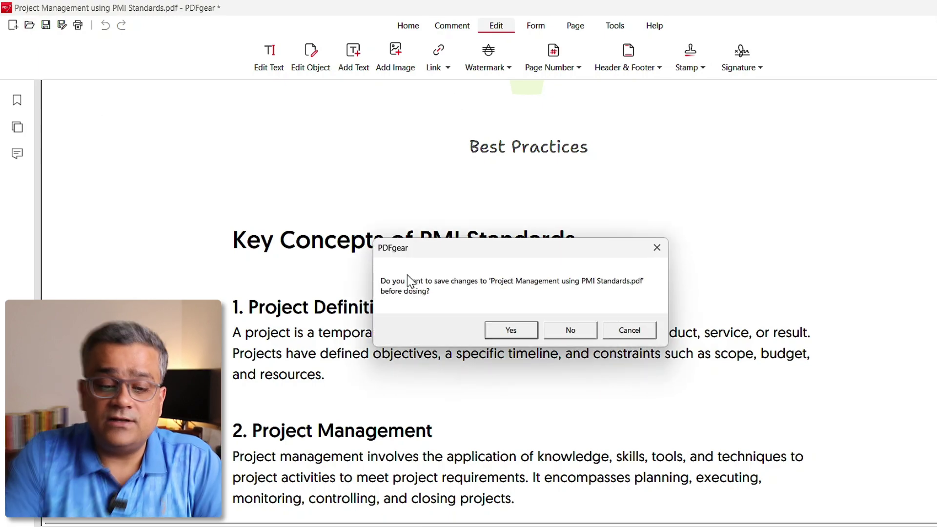
pyautogui.press('Return')
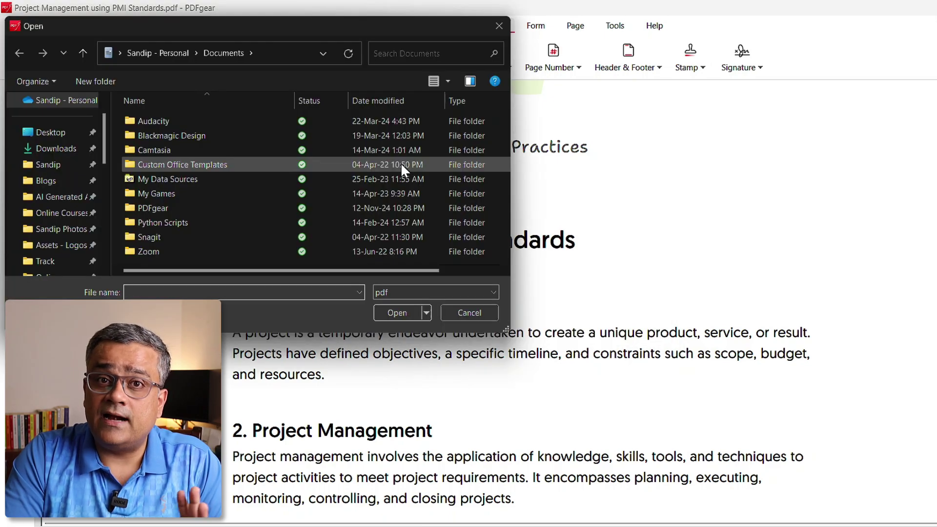
# Select the eosm50-um-en manual in the Downloads folder.
pyautogui.click(56, 149)
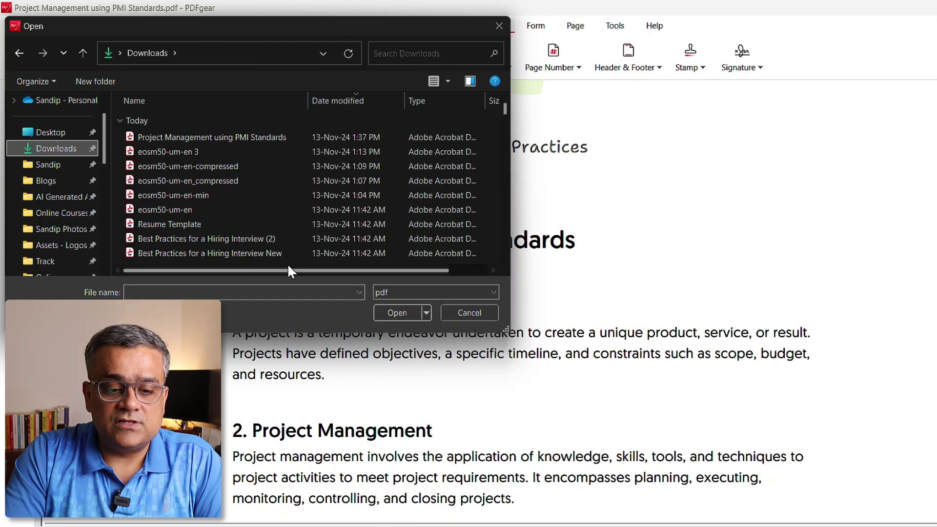
pyautogui.moveTo(288, 270); pyautogui.dragTo(354, 271)
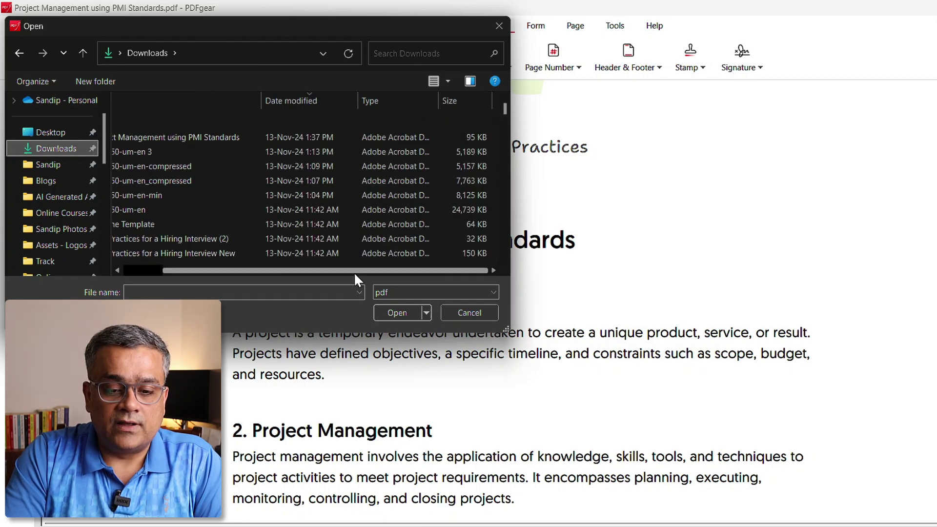
pyautogui.click(411, 205)
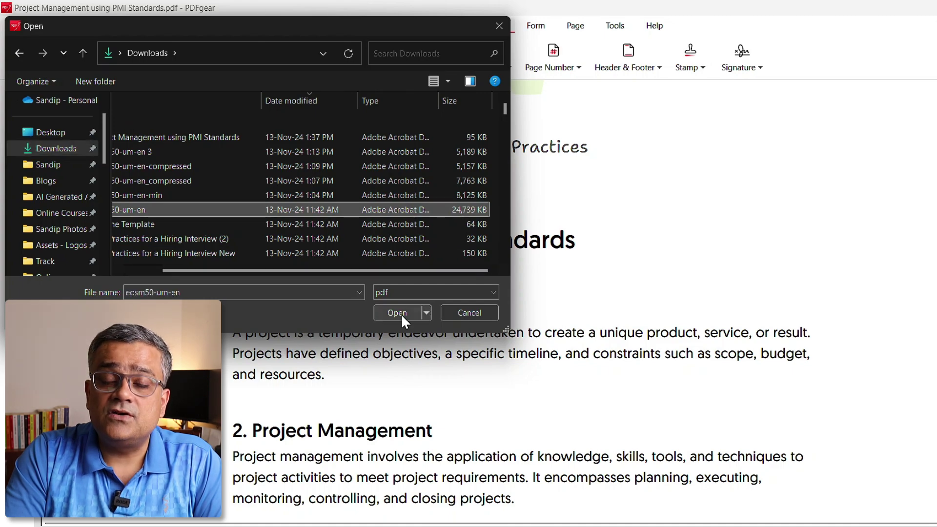
# Open the eosm50-um-en manual and trim the page 5 heading 'Portal Pages' to 'Portal Page'.
pyautogui.click(397, 312)
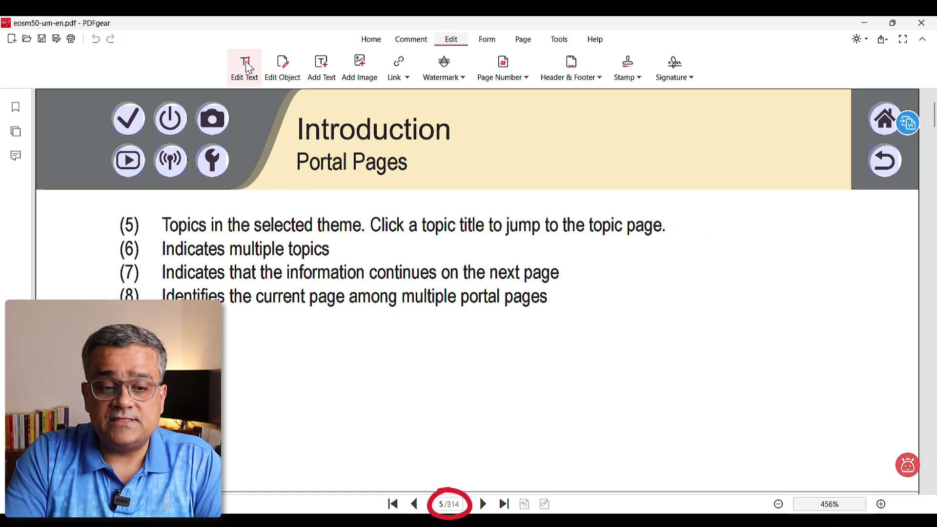
pyautogui.click(246, 64)
pyautogui.click(393, 122)
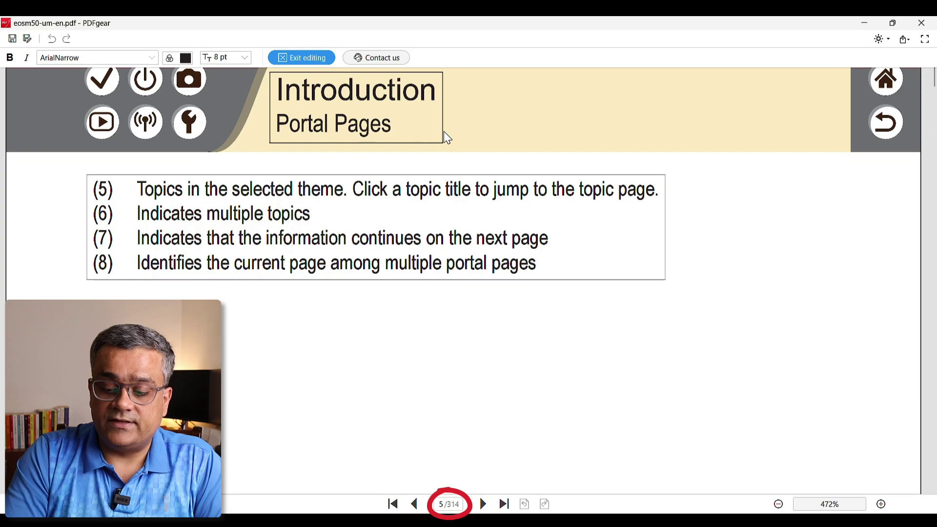
pyautogui.press('BackSpace')
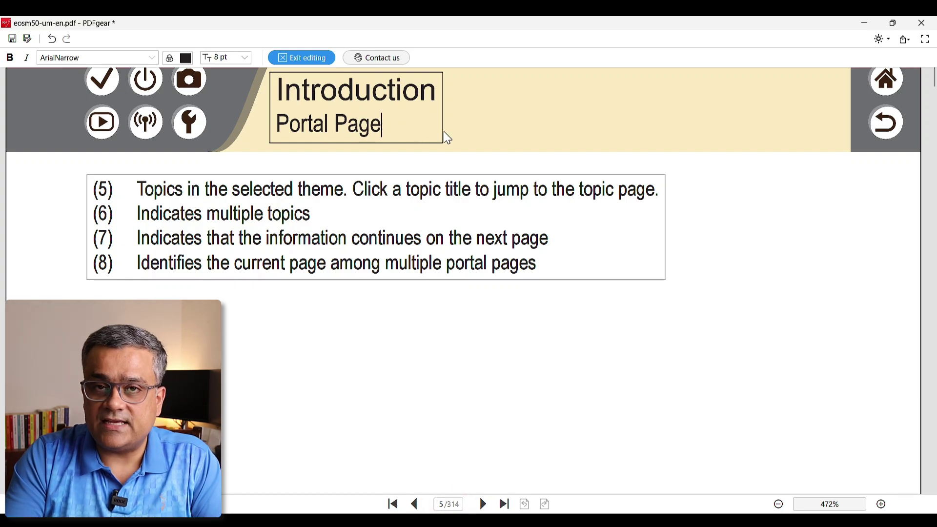